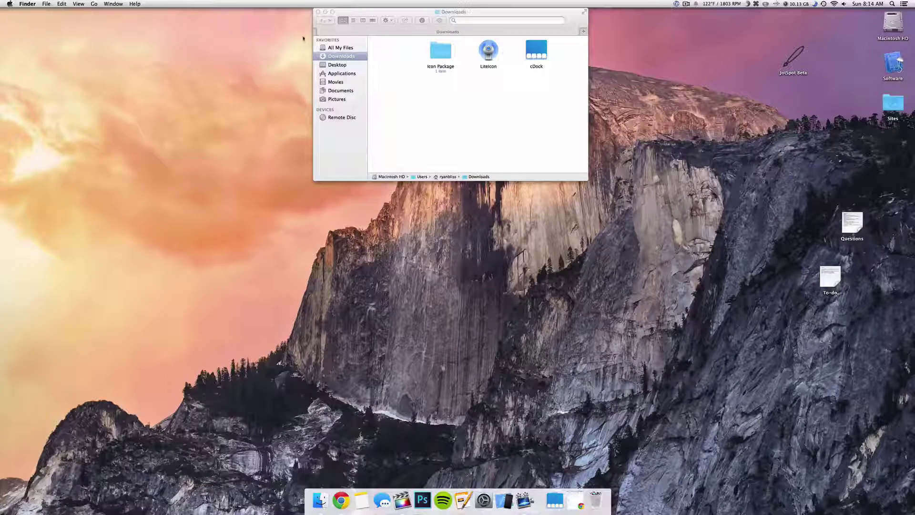
Step: Minimize Finder's Downloads window to the Dock
click(326, 12)
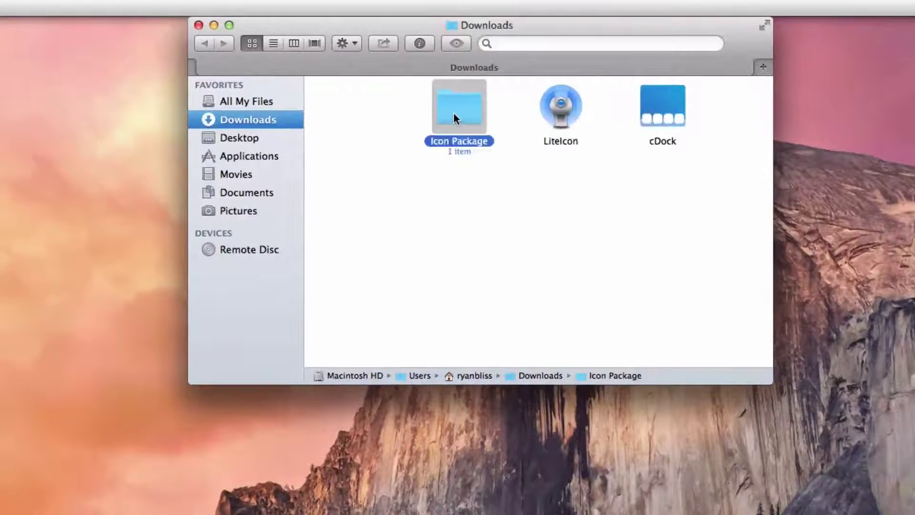
Step: Open Icon Package > Open Me Second and locate Yosemite.jpg
double_click(454, 113)
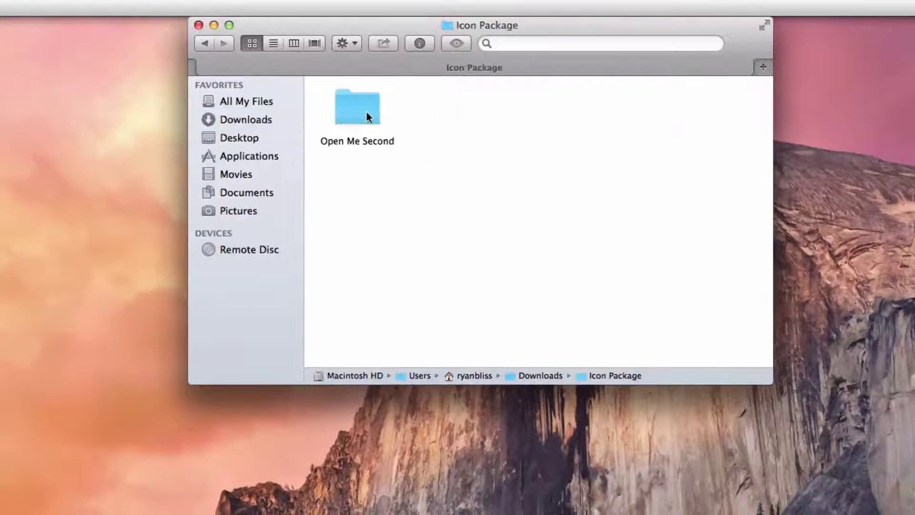
double_click(367, 113)
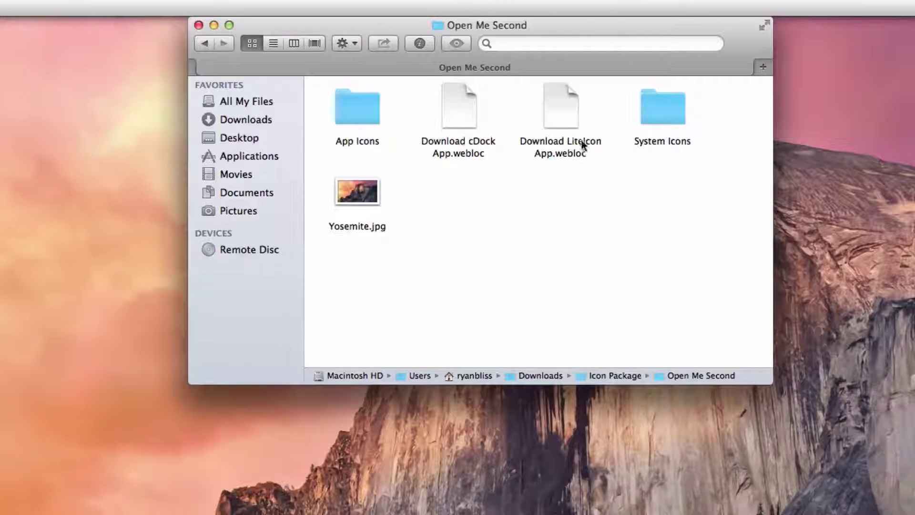
click(347, 194)
click(439, 225)
Step: Make Yosemite.jpg the desktop picture via Services > Set Desktop Picture, then go back to Icon Package
right_click(370, 197)
mouse_move(457, 495)
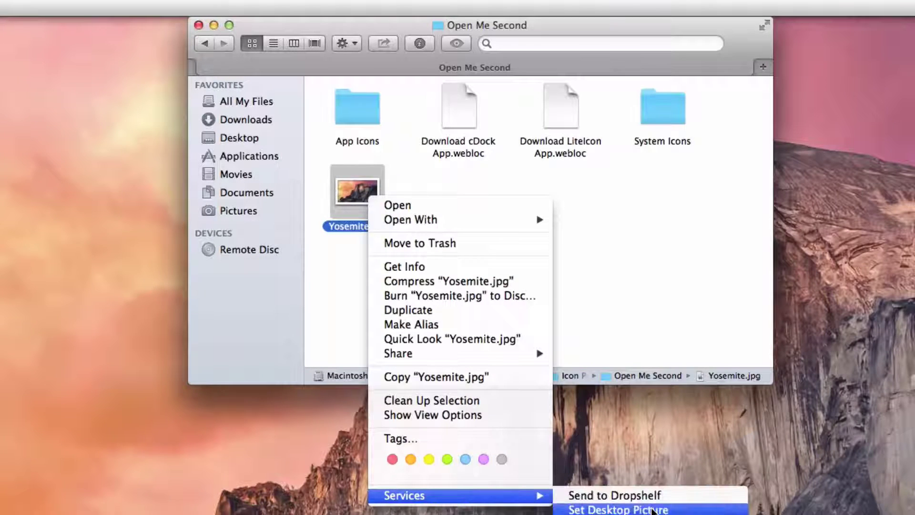
click(594, 210)
click(422, 189)
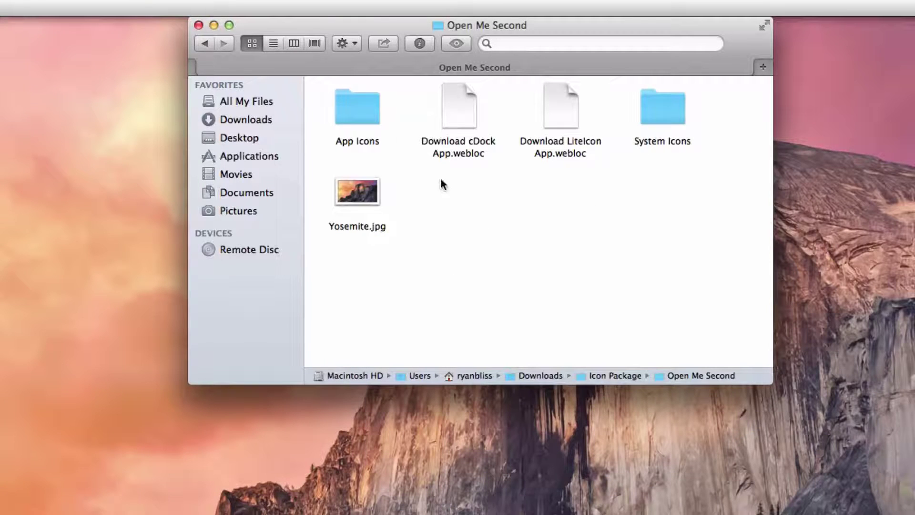
click(208, 44)
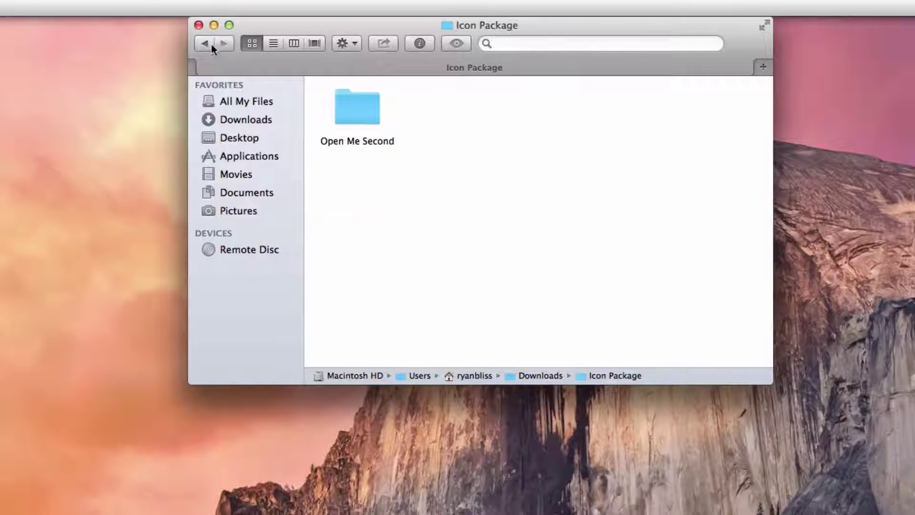
Step: Browse into Icon Package > Open Me Second, then back out to Downloads
click(199, 44)
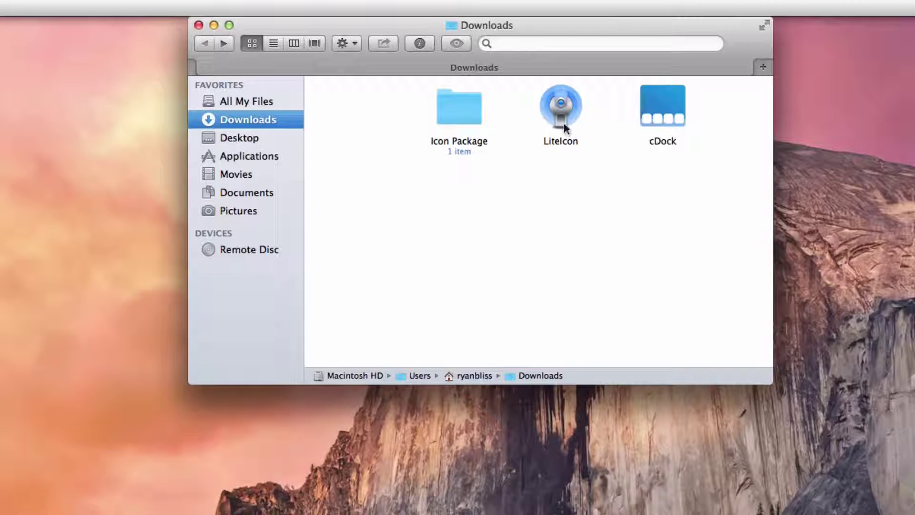
double_click(449, 113)
click(370, 107)
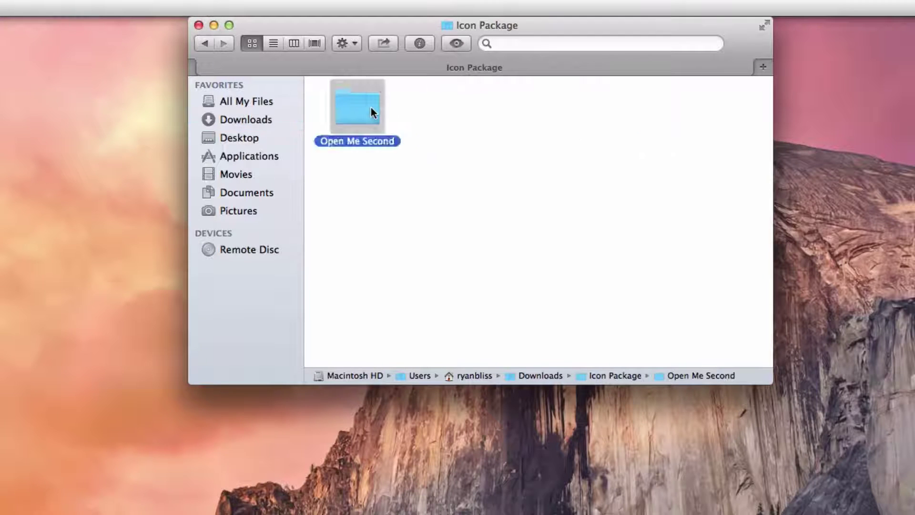
double_click(372, 112)
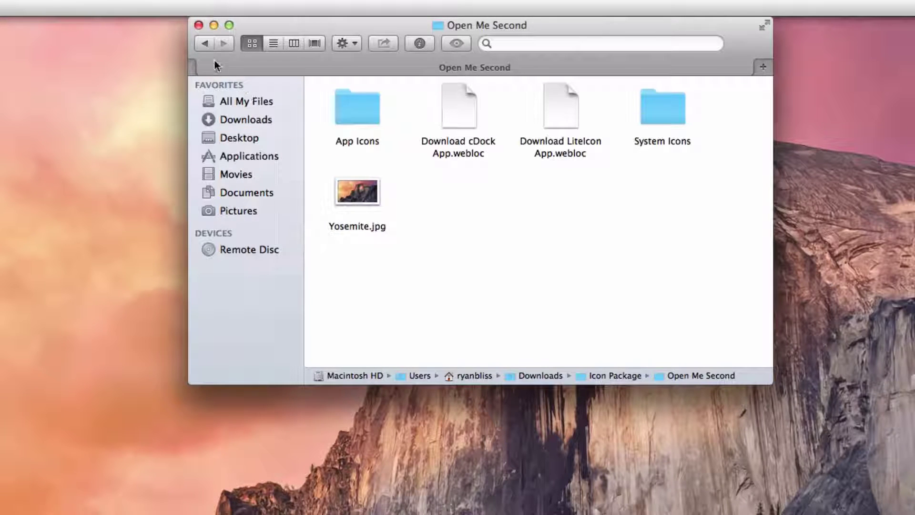
click(203, 44)
click(203, 44)
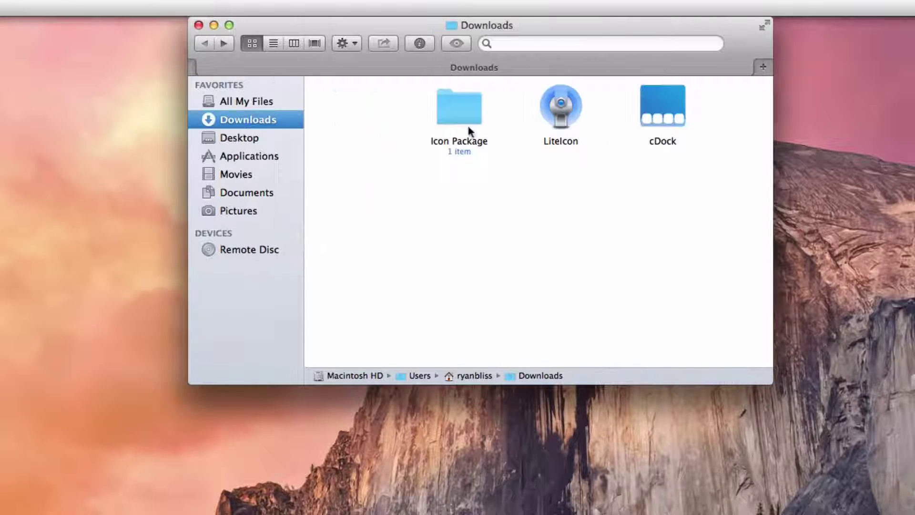
Step: Launch LiteIcon choosing Don't Check, and open Open Me Second > App Icons in Finder
double_click(560, 100)
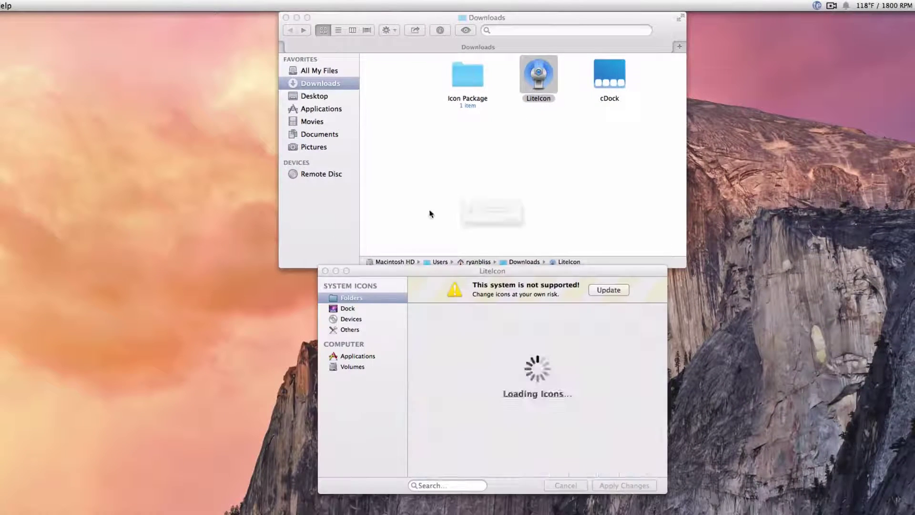
click(476, 239)
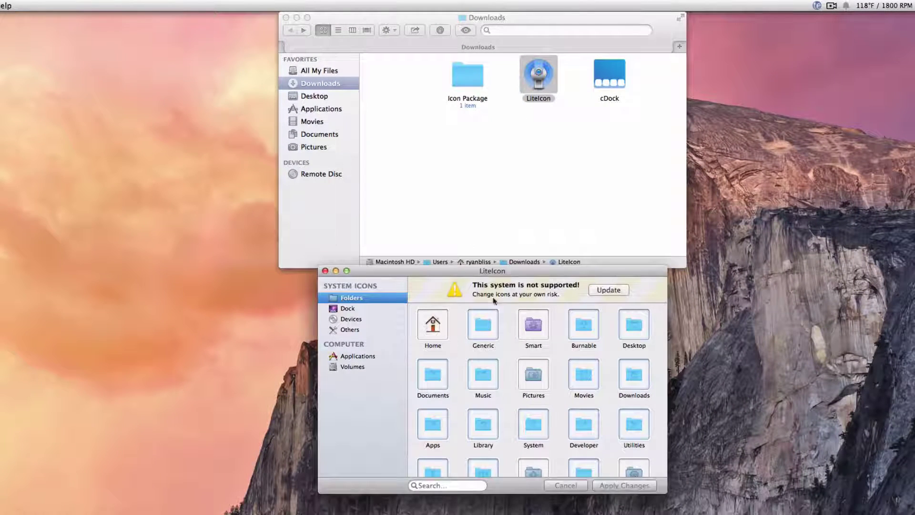
double_click(462, 76)
double_click(394, 82)
double_click(393, 81)
scroll(405, 169, up, 10)
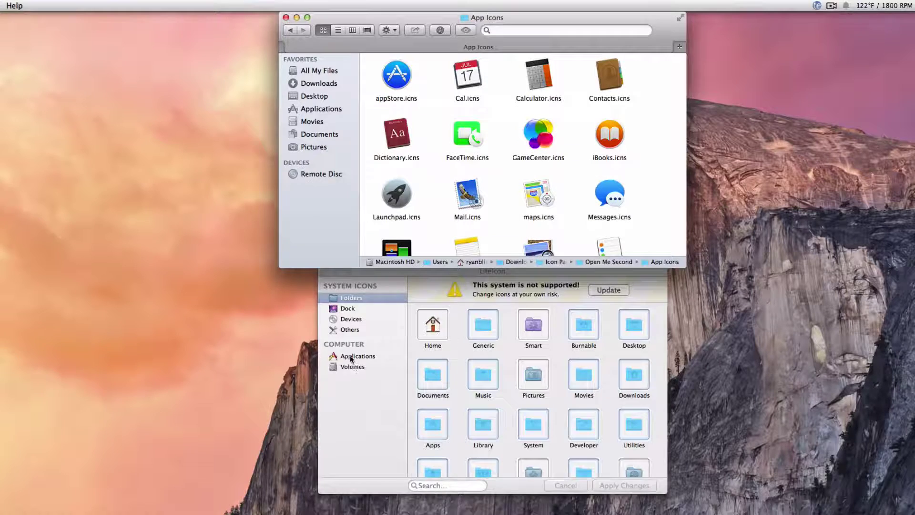
Step: Show LiteIcon's Applications icon list and compare it with the App Icons folder
click(350, 358)
click(351, 358)
scroll(500, 357, down, 10)
scroll(496, 362, up, 10)
click(430, 156)
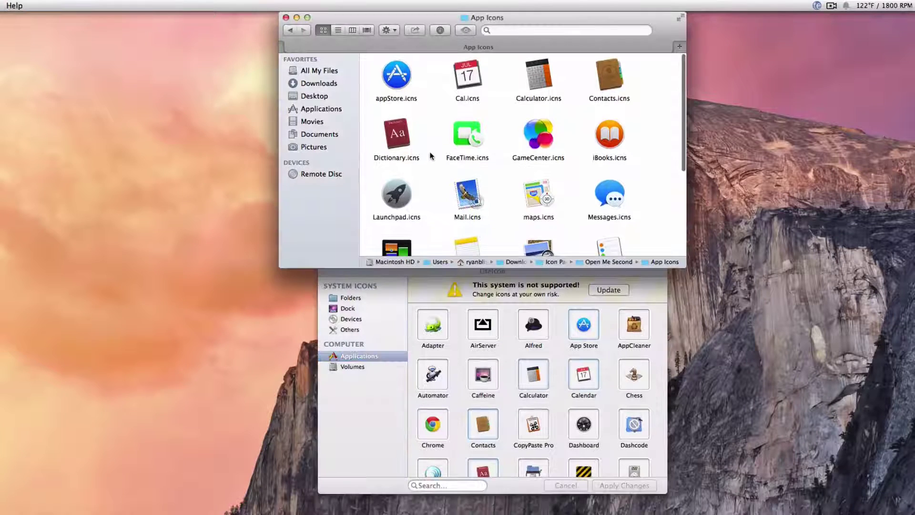
scroll(431, 157, down, 5)
scroll(432, 157, up, 5)
scroll(433, 156, down, 4)
scroll(432, 153, up, 5)
Step: Drag appStore.icns toward LiteIcon's App Store entry and back, then deselect it
click(396, 76)
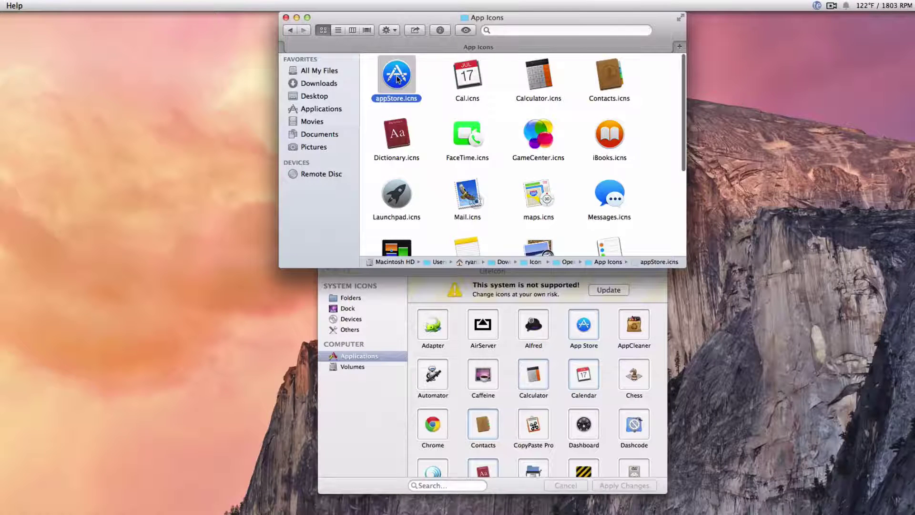
mouse_move(395, 78)
mouse_down()
mouse_move(585, 329)
mouse_move(419, 123)
mouse_move(406, 79)
mouse_up()
scroll(422, 121, up, 2)
click(424, 172)
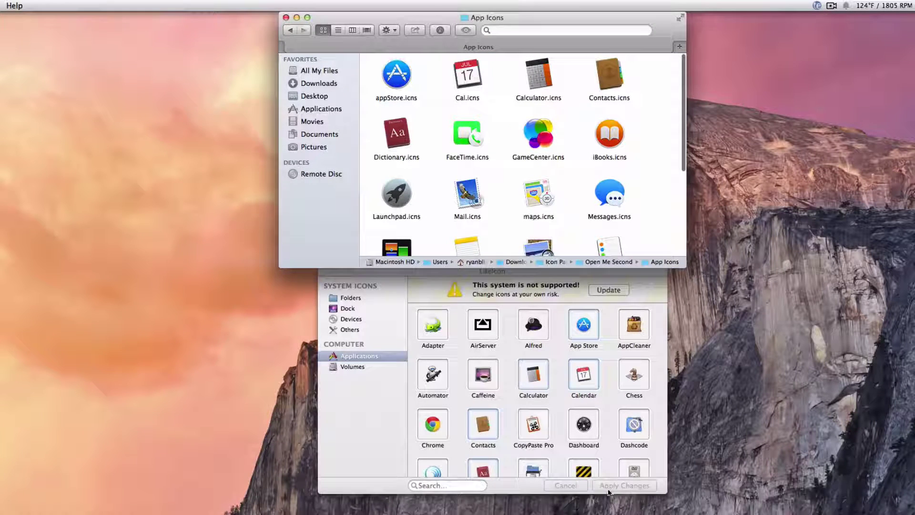
click(606, 491)
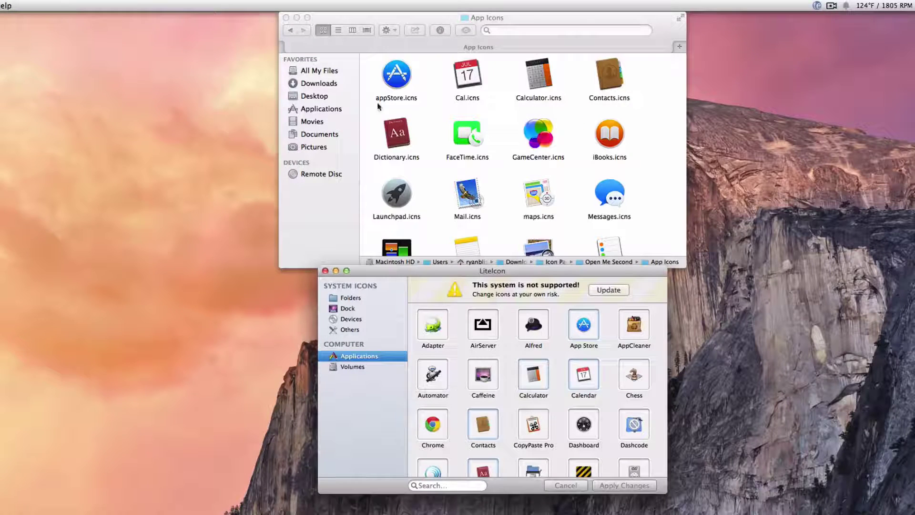
Step: Open System Icons > Dock icons in Finder and show LiteIcon's Dock icons category
click(292, 30)
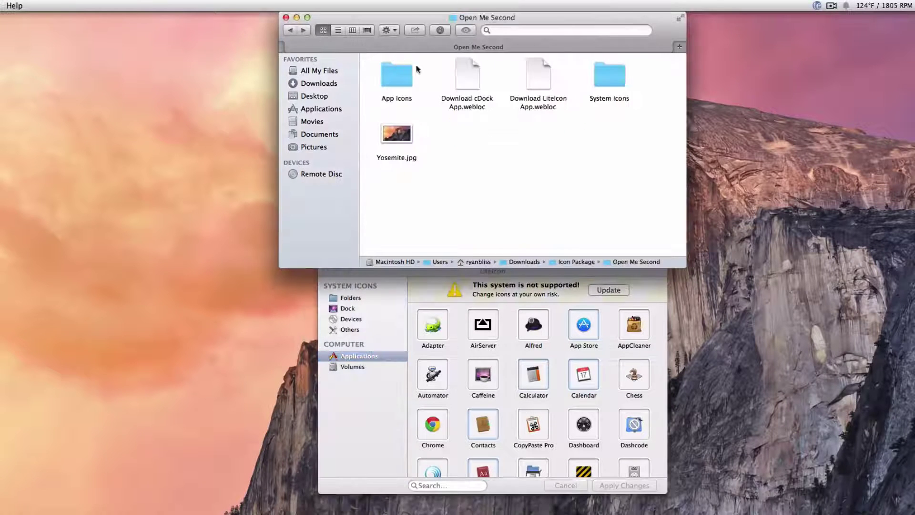
double_click(608, 77)
double_click(400, 80)
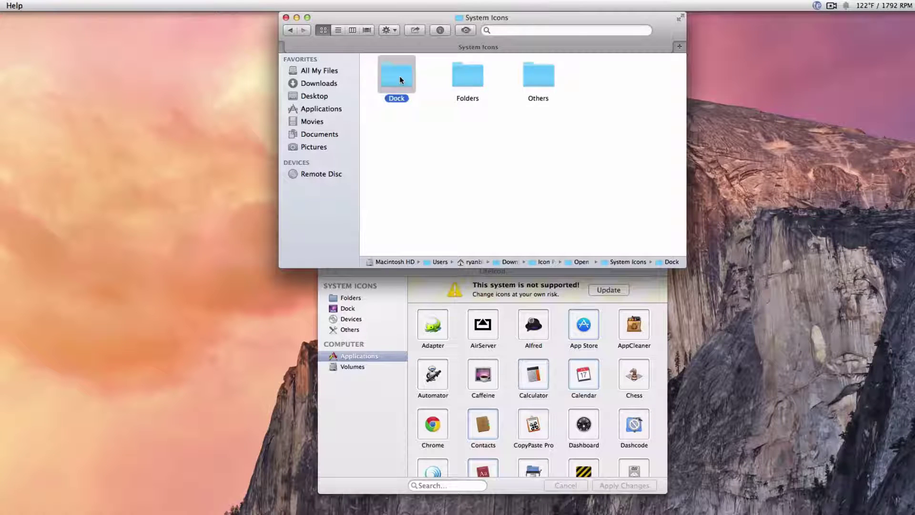
click(344, 311)
click(343, 310)
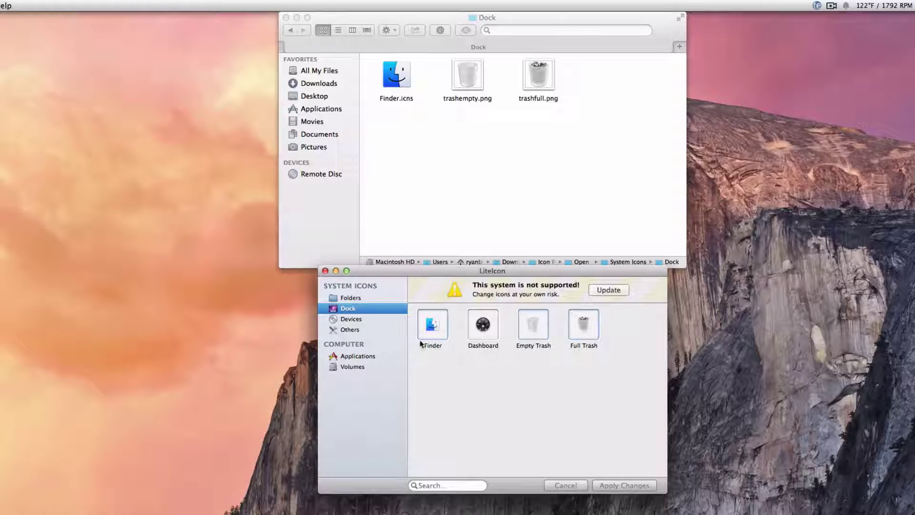
Step: Open the Folders icon set and browse LiteIcon's Folders category alongside it
click(290, 29)
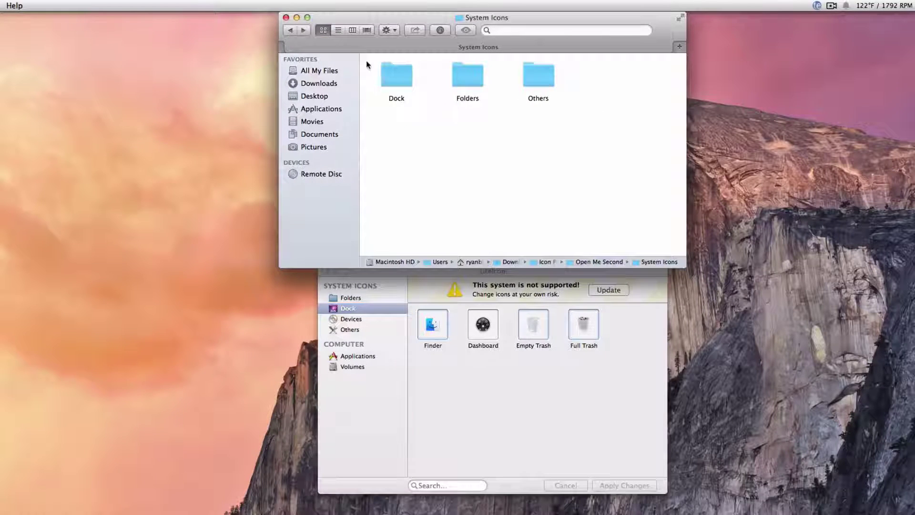
double_click(466, 76)
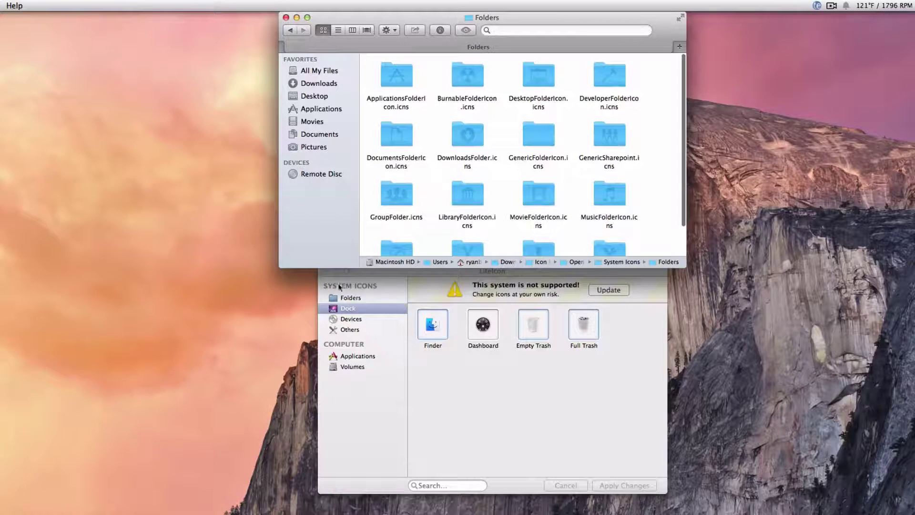
click(340, 299)
click(340, 299)
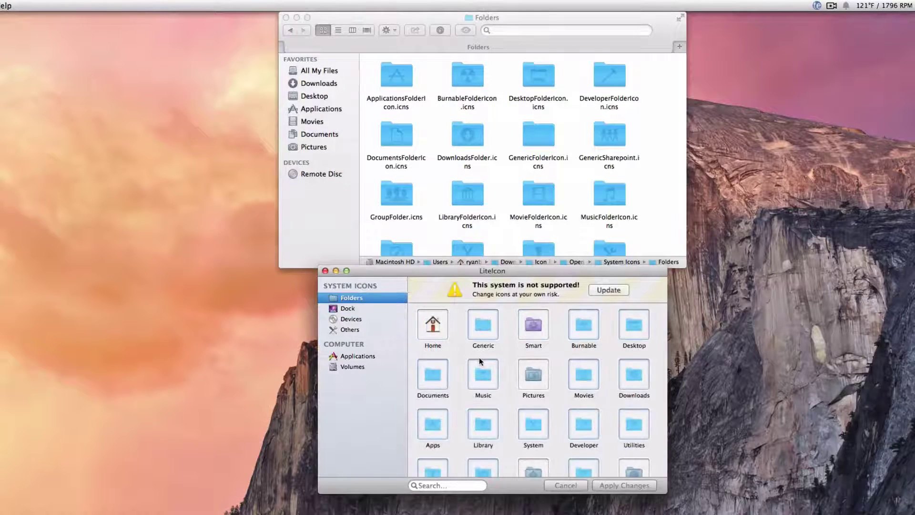
scroll(480, 361, down, 3)
scroll(481, 361, up, 5)
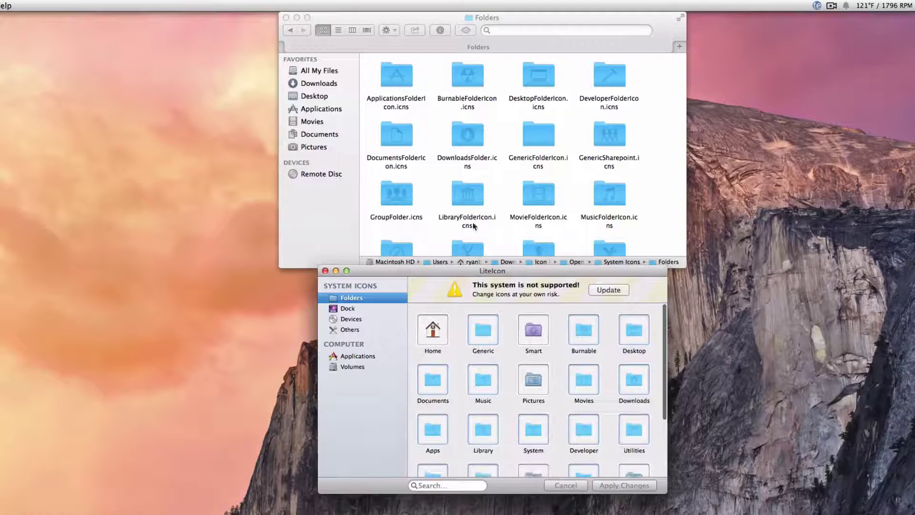
scroll(533, 360, down, 2)
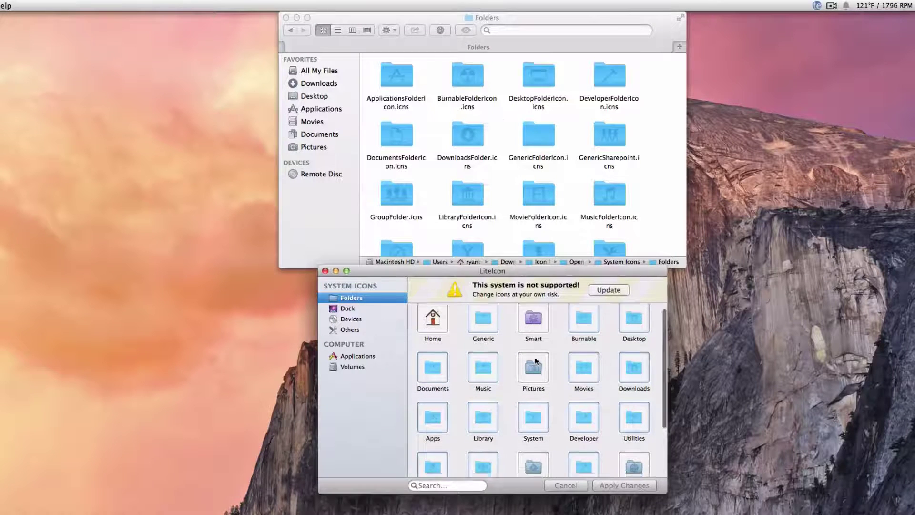
scroll(535, 358, up, 2)
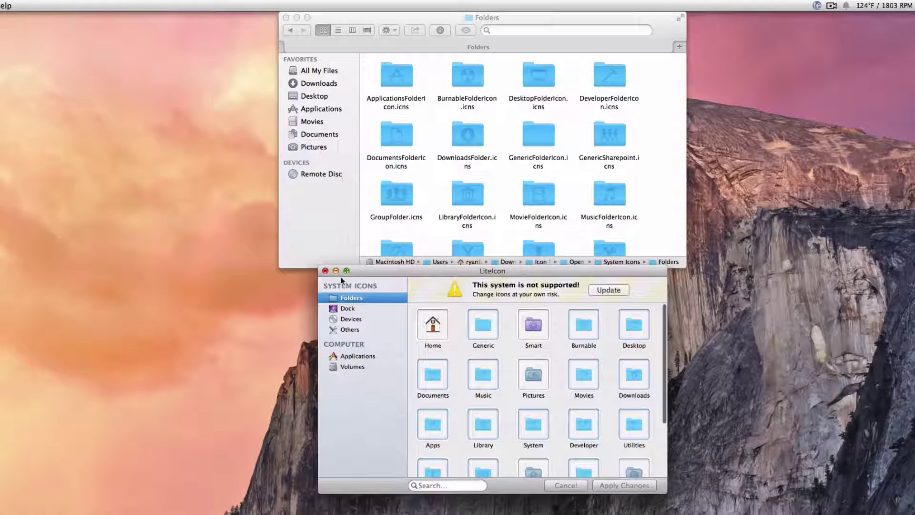
Step: Open the Others icon set, view LiteIcon's Others category, then quit LiteIcon with Cmd+Q
click(291, 31)
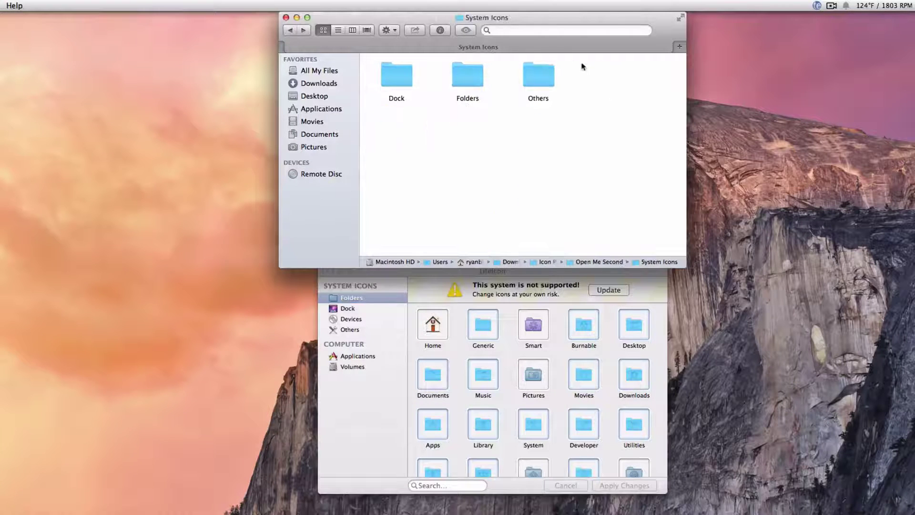
double_click(537, 76)
click(336, 328)
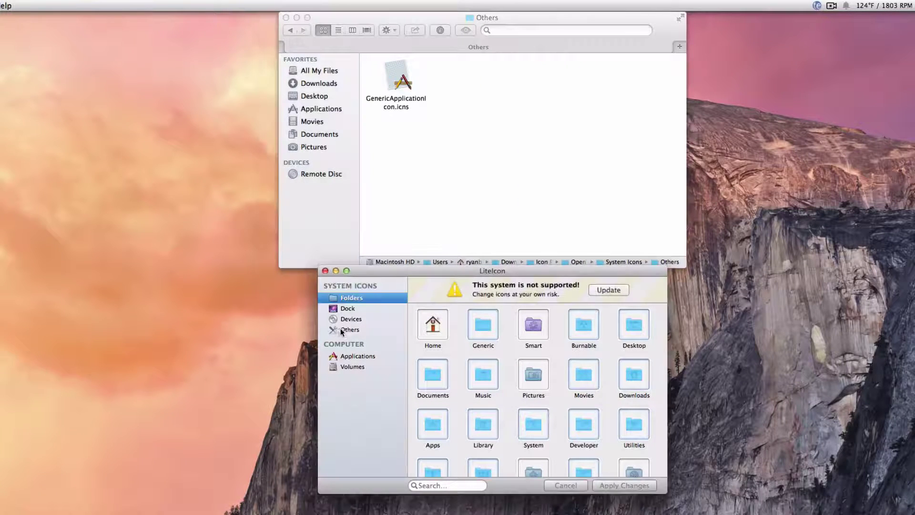
click(340, 329)
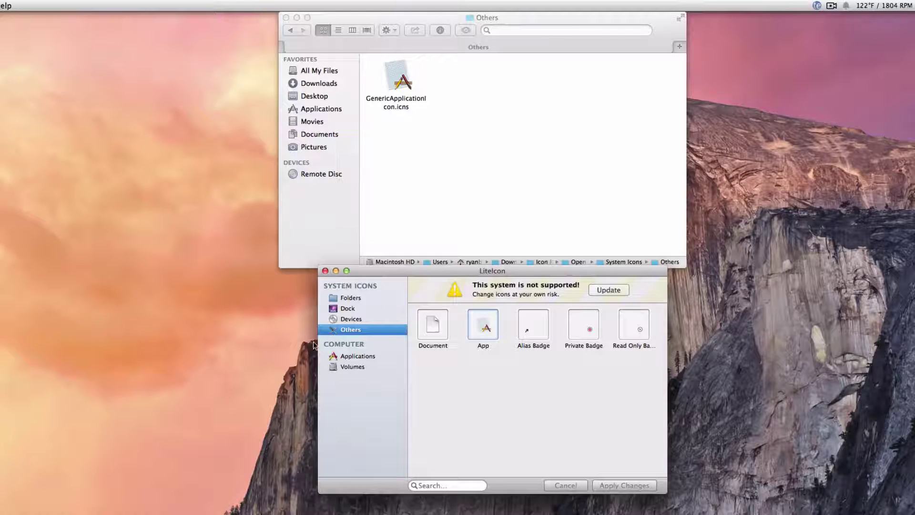
key(super+q)
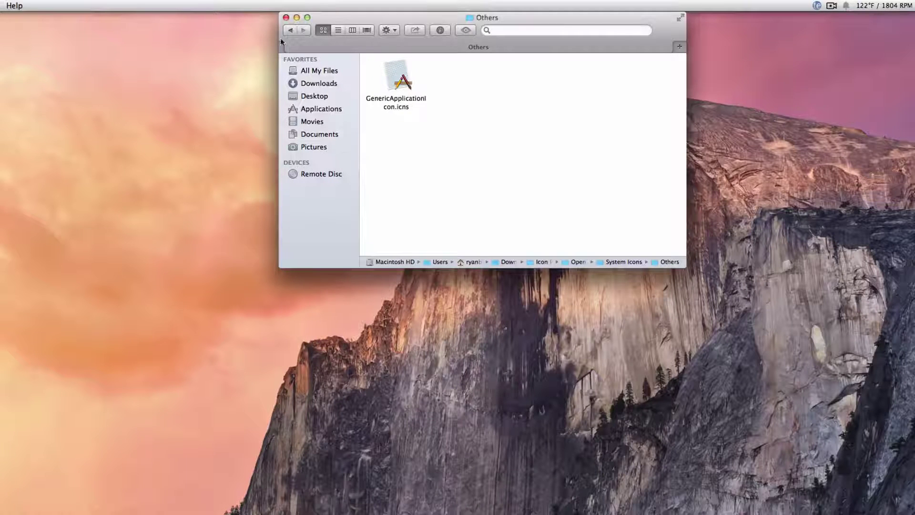
Step: Go back to Downloads and launch the cDock installer
click(290, 30)
click(292, 30)
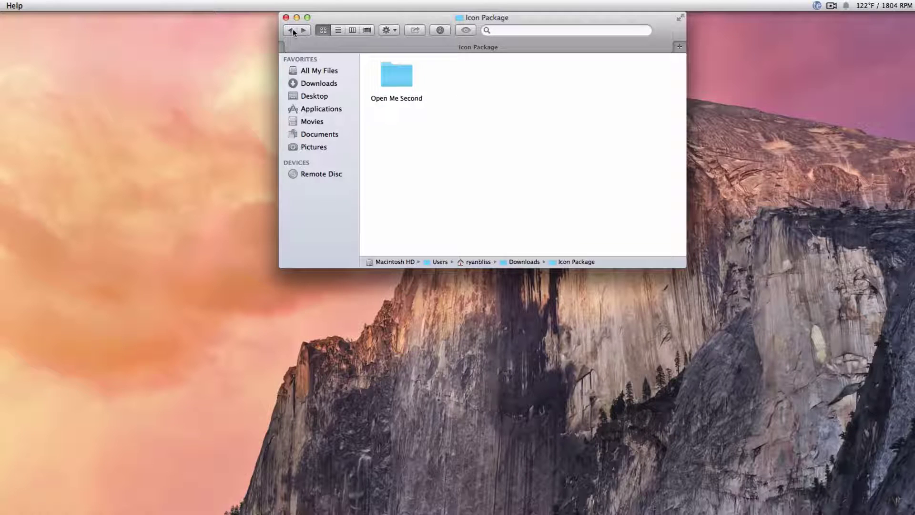
click(291, 29)
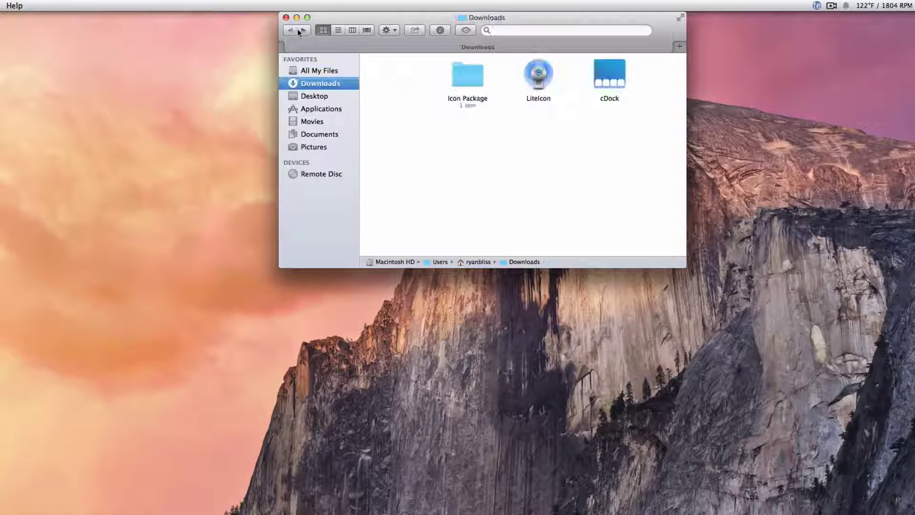
double_click(602, 76)
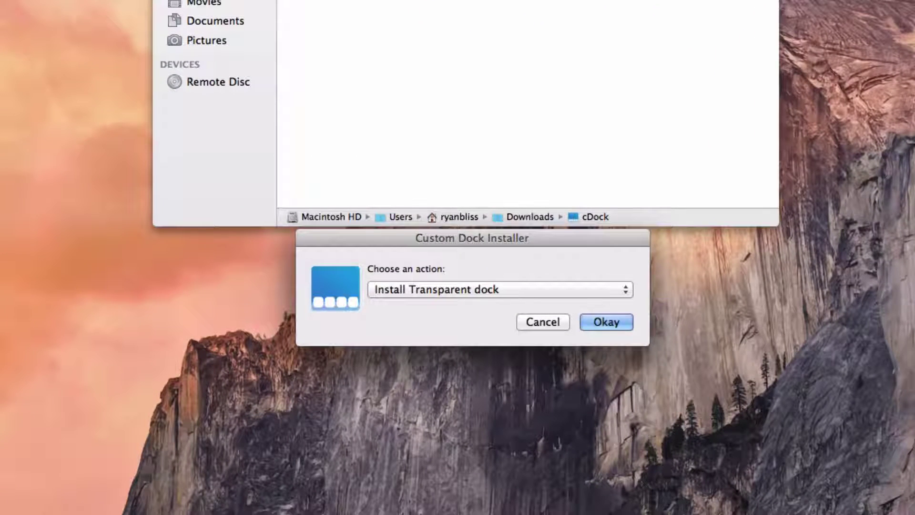
Step: Choose Install Pre-Made dock, confirm, and load the gray preset file
click(385, 290)
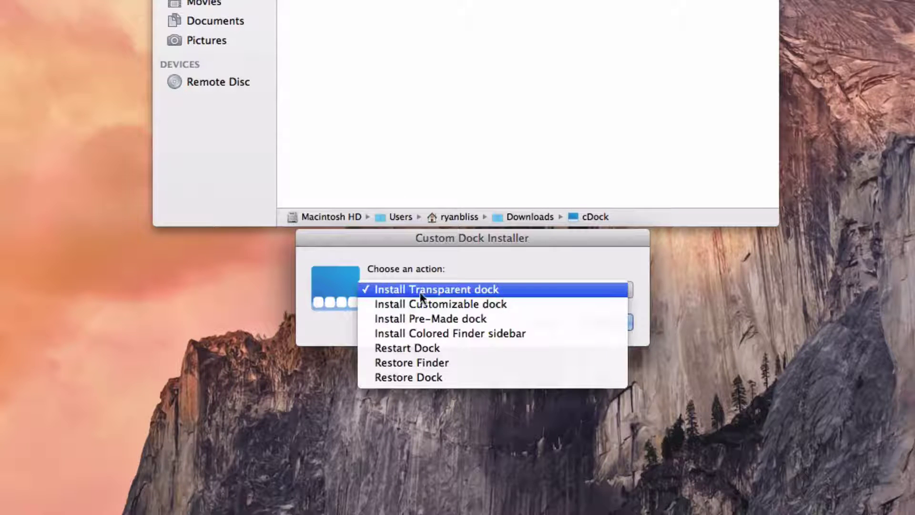
click(367, 316)
click(610, 323)
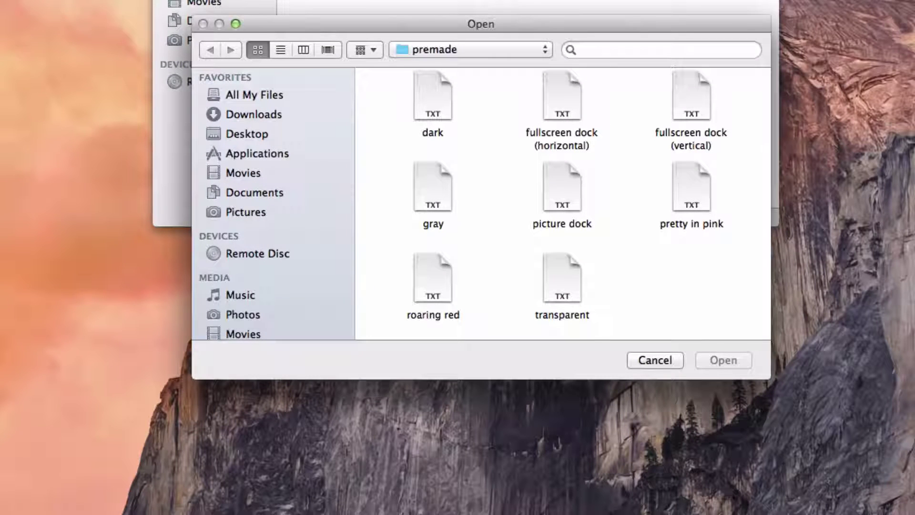
click(438, 188)
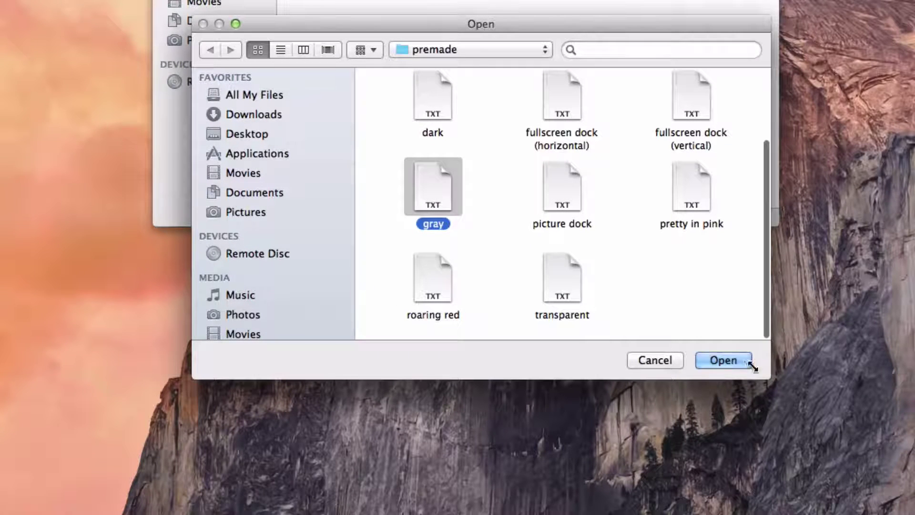
click(646, 361)
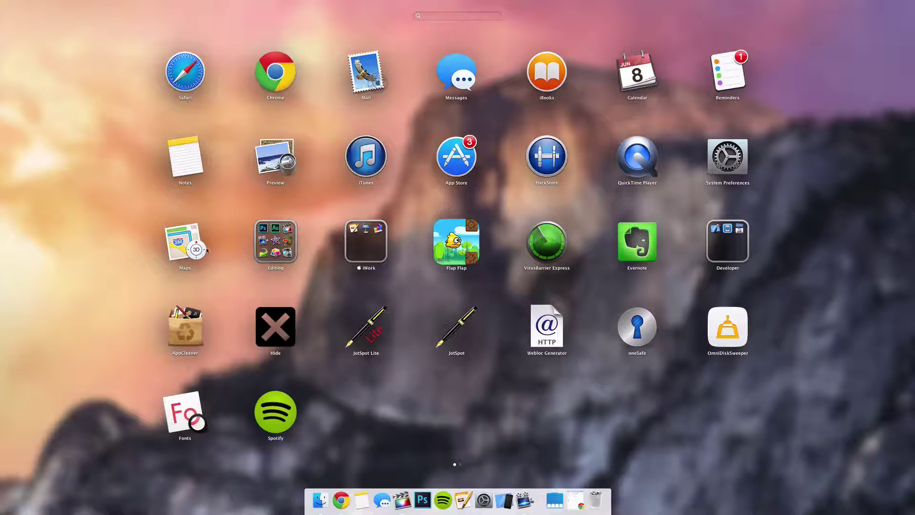
Step: Scroll Launchpad right toward its second page of apps
scroll(234, 96, right, 3)
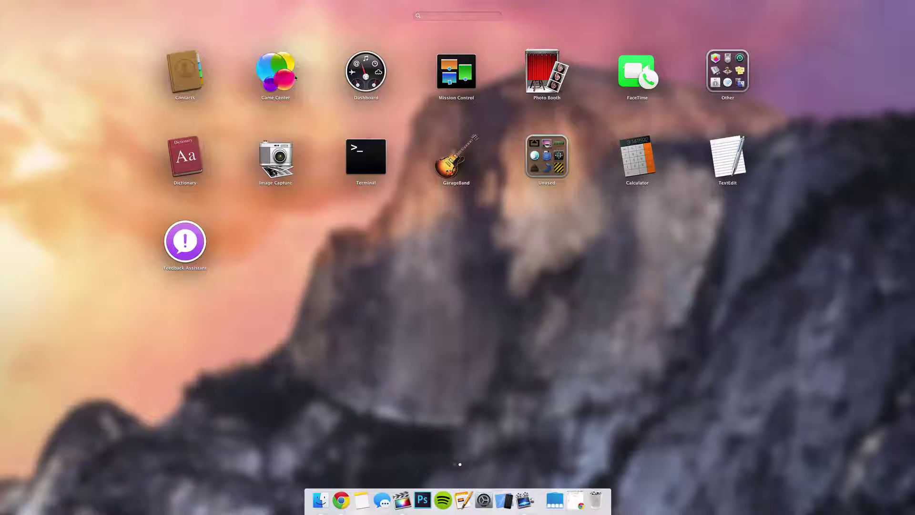